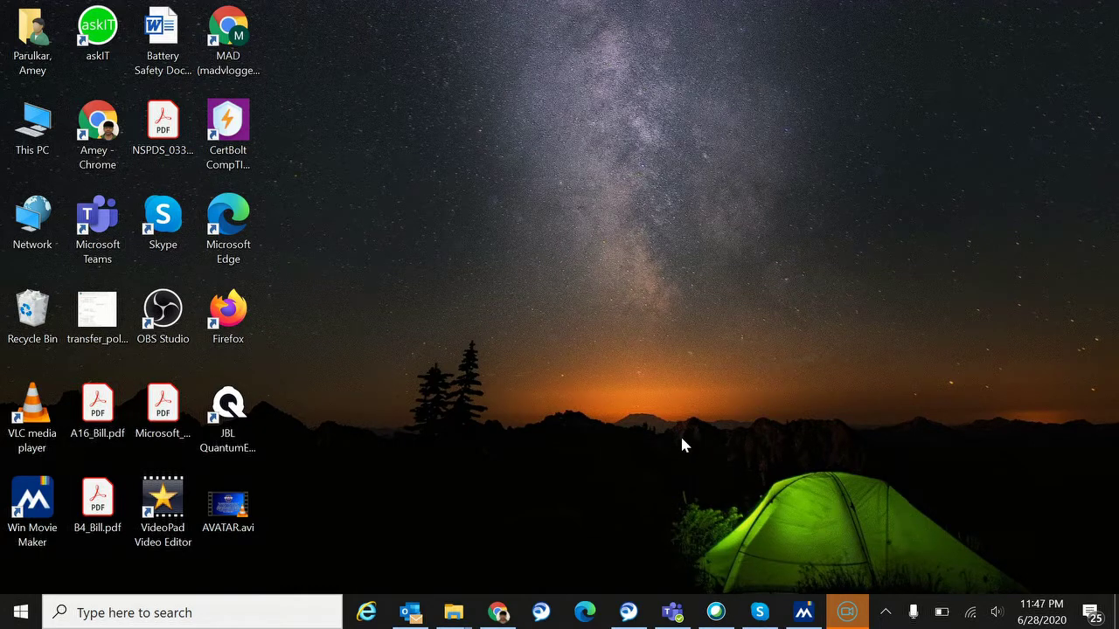
Launch Word from the desktop and create a blank document.
{"action": "left_click", "coordinate": [131, 612]}
{"action": "type", "text": "w"}
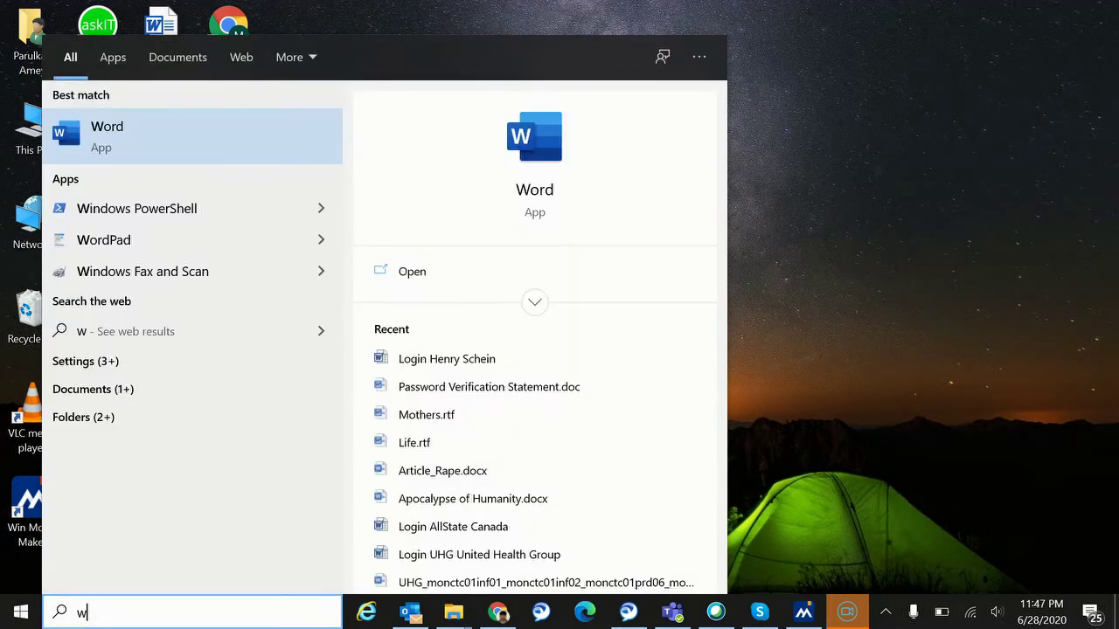
{"action": "type", "text": "ord"}
{"action": "key", "text": "Return"}
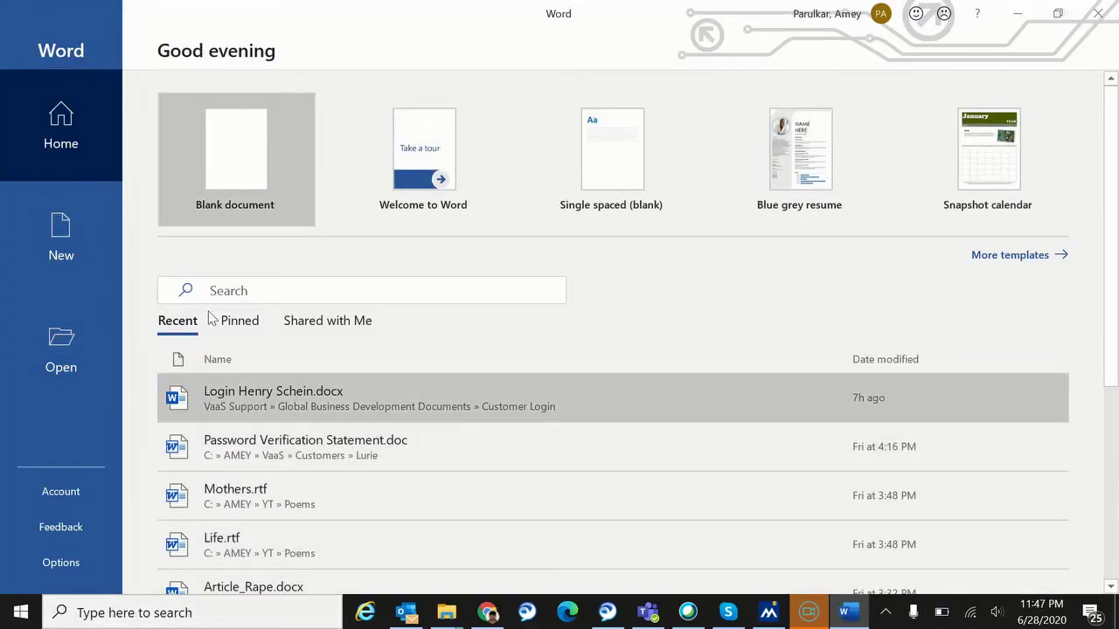
{"action": "left_click", "coordinate": [270, 157]}
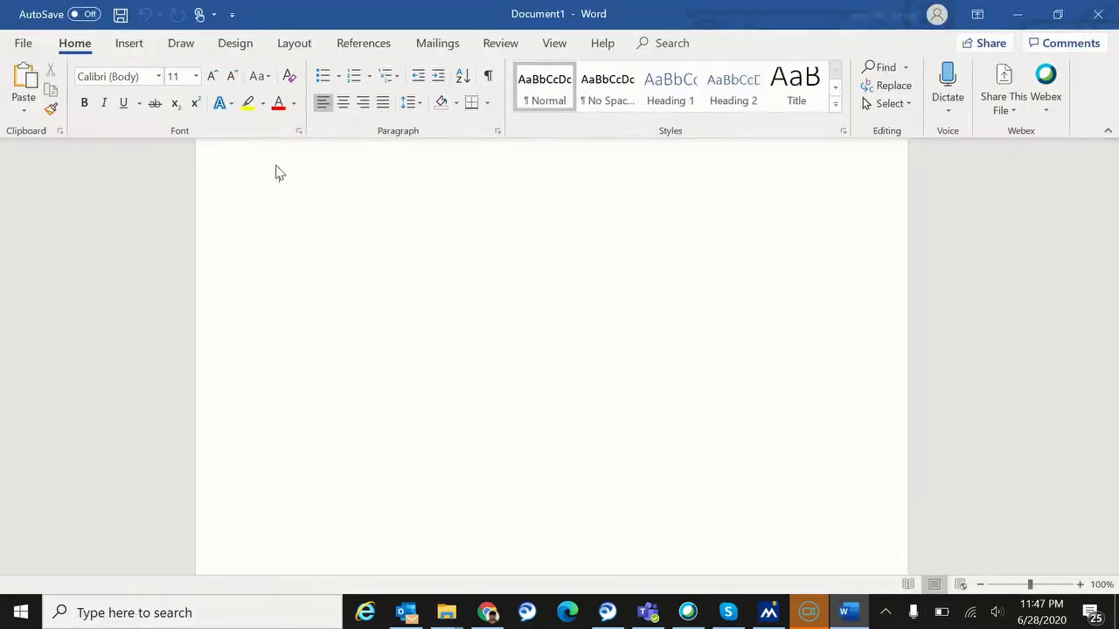
Open the recent document Life.rtf.
{"action": "left_click", "coordinate": [21, 48]}
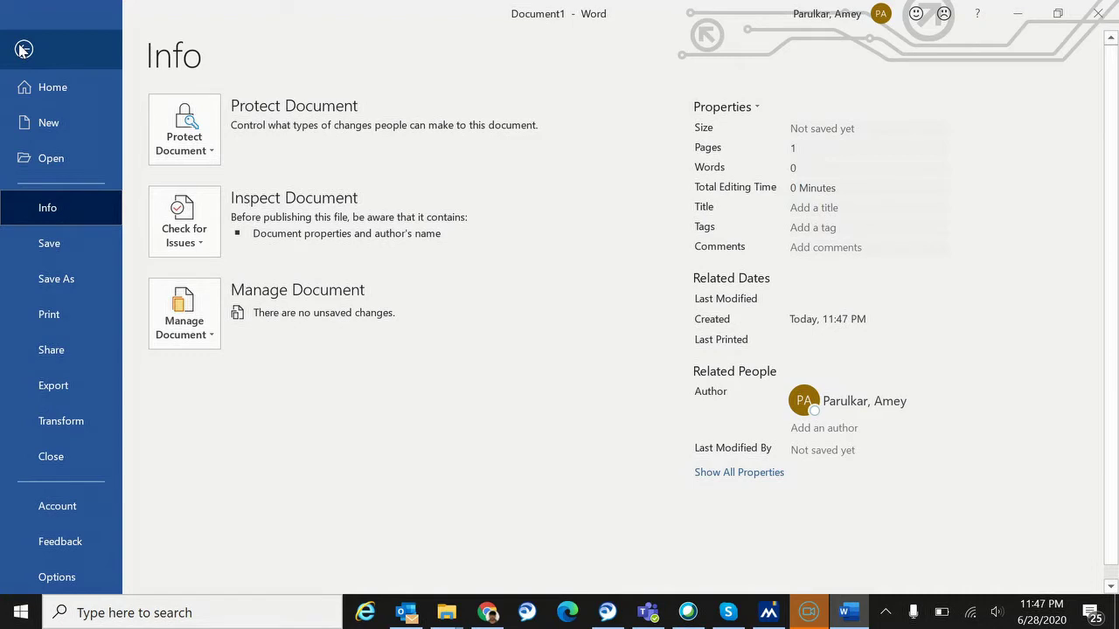
{"action": "left_click", "coordinate": [44, 159]}
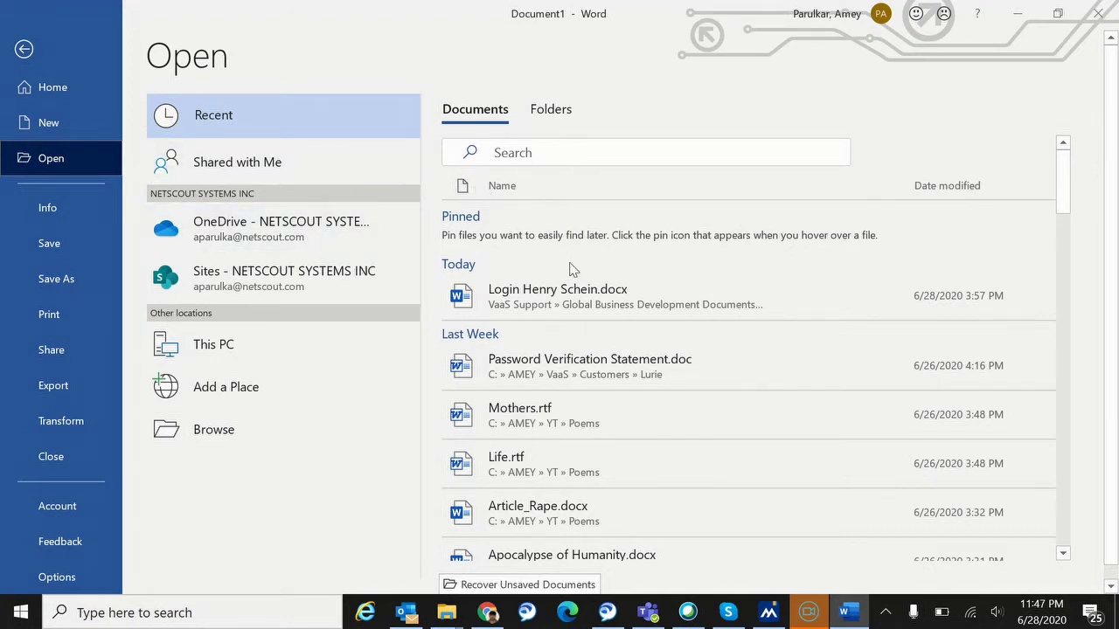
{"action": "scroll", "coordinate": [706, 360], "scroll_direction": "down", "scroll_amount": 1}
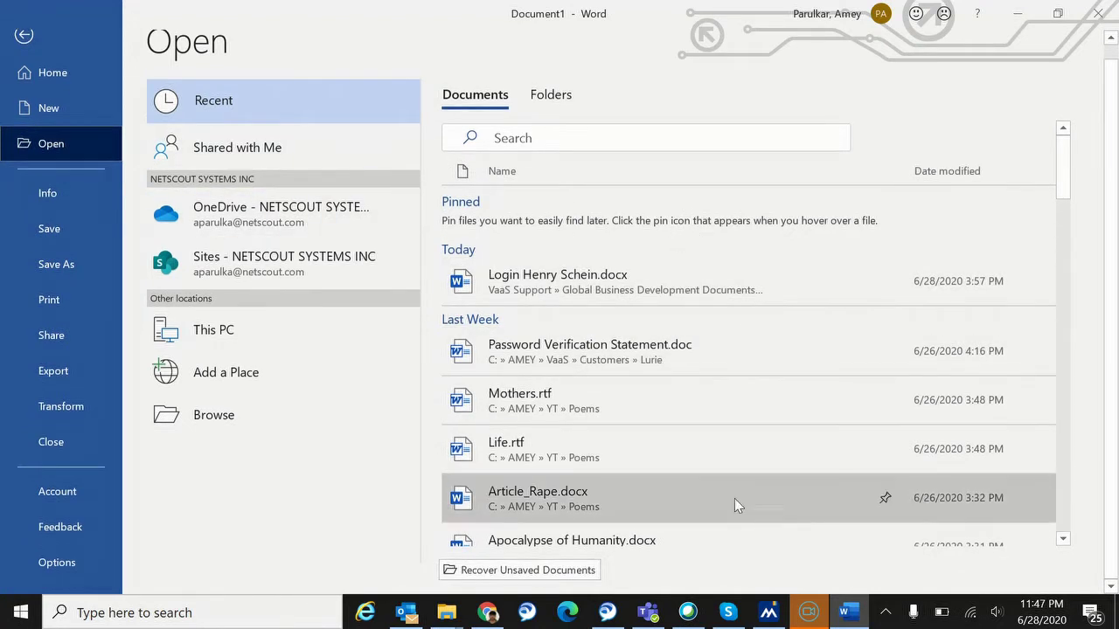
{"action": "left_click", "coordinate": [536, 461]}
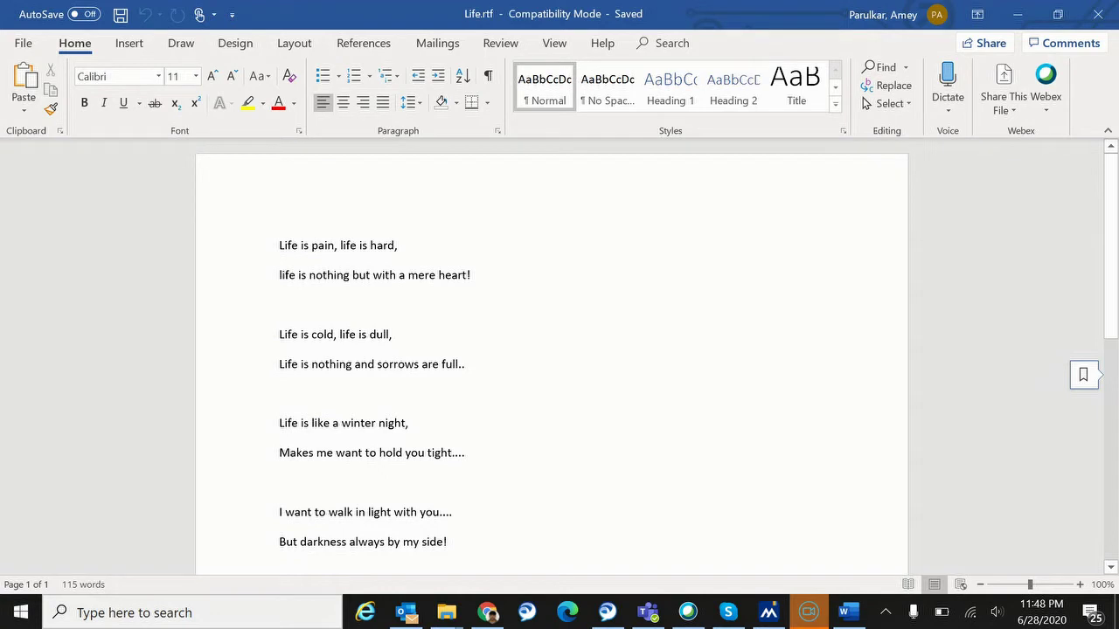
Select the line "life is nothing but with a mere heart!" one character at a time, and clear the selection.
{"action": "key", "text": "shift+Right"}
{"action": "key", "text": "shift+Right"}
{"action": "key", "text": "shift+Right"}
{"action": "key", "text": "shift+Right"}
{"action": "key", "text": "shift+Right"}
{"action": "key", "text": "shift+Right"}
{"action": "key", "text": "shift+Right"}
{"action": "key", "text": "shift+Right"}
{"action": "key", "text": "shift+Right"}
{"action": "key", "text": "shift+Right"}
{"action": "key", "text": "shift+Right"}
{"action": "key", "text": "shift+Right"}
{"action": "key", "text": "shift+Right"}
{"action": "key", "text": "shift+Right"}
{"action": "key", "text": "shift+Right"}
{"action": "key", "text": "shift+Right"}
{"action": "key", "text": "shift+Right"}
{"action": "key", "text": "shift+Right"}
{"action": "key", "text": "shift+Right"}
{"action": "key", "text": "shift+Right"}
{"action": "key", "text": "shift+Right"}
{"action": "key", "text": "shift+Right"}
{"action": "key", "text": "shift+Right"}
{"action": "key", "text": "shift+Right"}
{"action": "key", "text": "shift+Right"}
{"action": "key", "text": "shift+Right"}
{"action": "key", "text": "shift+Right"}
{"action": "key", "text": "shift+Right"}
{"action": "key", "text": "shift+Right"}
{"action": "key", "text": "shift+Right"}
{"action": "key", "text": "shift+Right"}
{"action": "key", "text": "shift+Right"}
{"action": "key", "text": "shift+Right"}
{"action": "key", "text": "shift+Right"}
{"action": "key", "text": "shift+Right"}
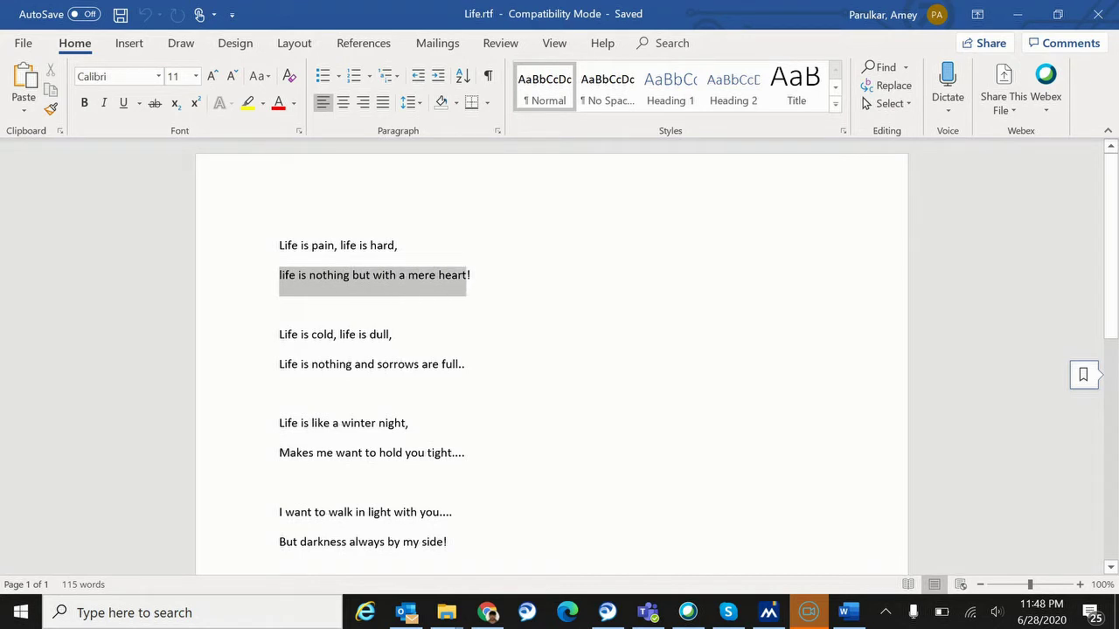
{"action": "key", "text": "shift+Right"}
{"action": "key", "text": "shift+Right"}
{"action": "key", "text": "Left"}
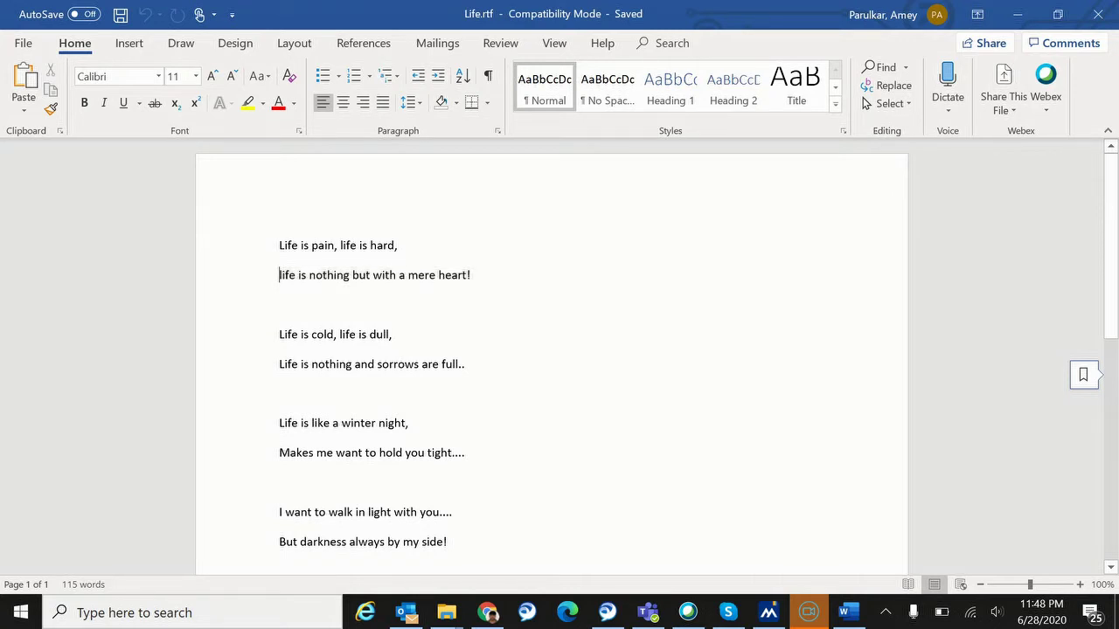
Select the line "life is nothing but with a mere heart!" word by word from its start, and clear the selection.
{"action": "key", "text": "ctrl+shift+Right"}
{"action": "key", "text": "ctrl+shift+Right"}
{"action": "key", "text": "ctrl+shift+Right"}
{"action": "key", "text": "ctrl+shift+Right"}
{"action": "key", "text": "ctrl+shift+Right"}
{"action": "key", "text": "ctrl+shift+Right"}
{"action": "key", "text": "ctrl+shift+Right"}
{"action": "key", "text": "ctrl+shift+Right"}
{"action": "key", "text": "Left"}
Select the whole line "life is nothing but with a mere heart!" in a single extension, and deselect it.
{"action": "key", "text": "shift+Down"}
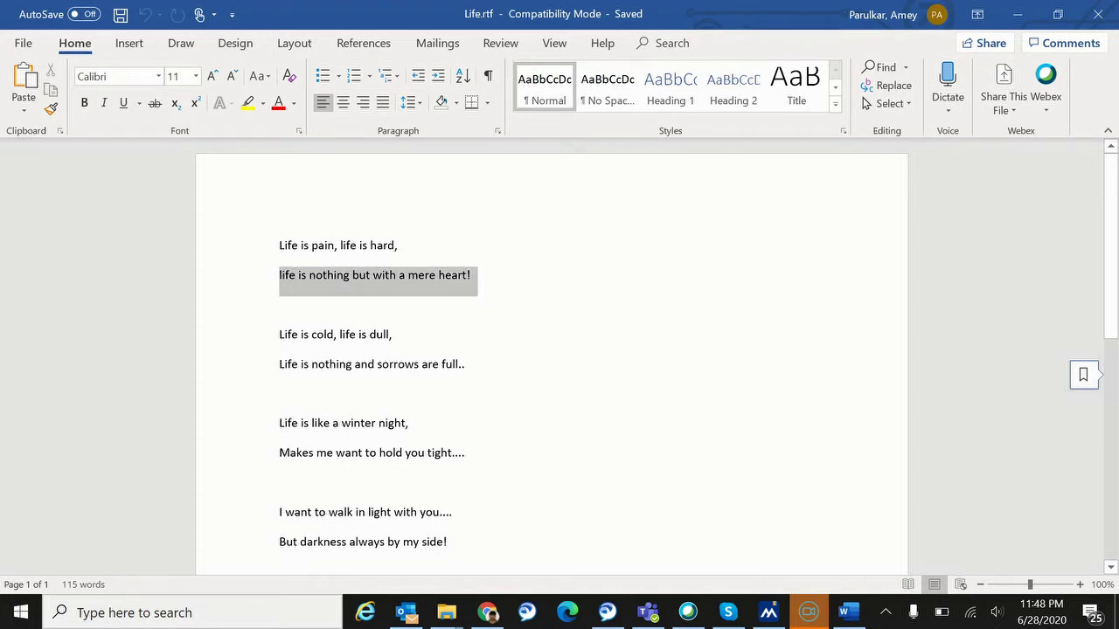
{"action": "mouse_move", "coordinate": [487, 282]}
{"action": "left_click", "coordinate": [505, 294]}
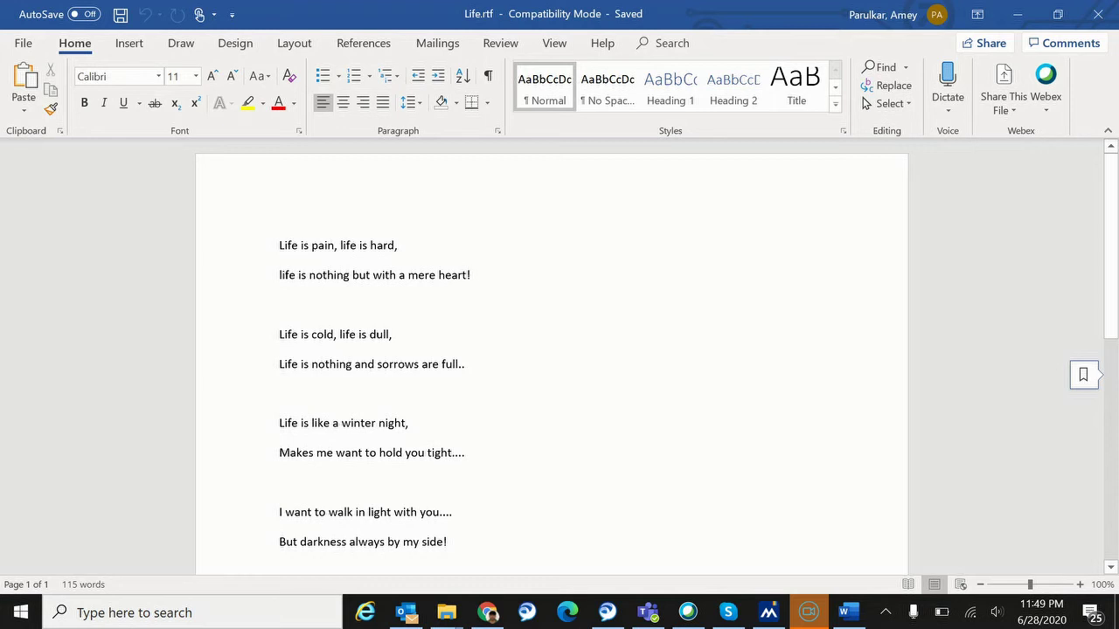
Select the line "Life is nothing and sorrows are full.." word by word from its start, and clear the selection.
{"action": "left_click", "coordinate": [280, 304]}
{"action": "left_click", "coordinate": [464, 363]}
{"action": "left_click", "coordinate": [292, 363]}
{"action": "key", "text": "Home"}
{"action": "key", "text": "ctrl+shift+Right"}
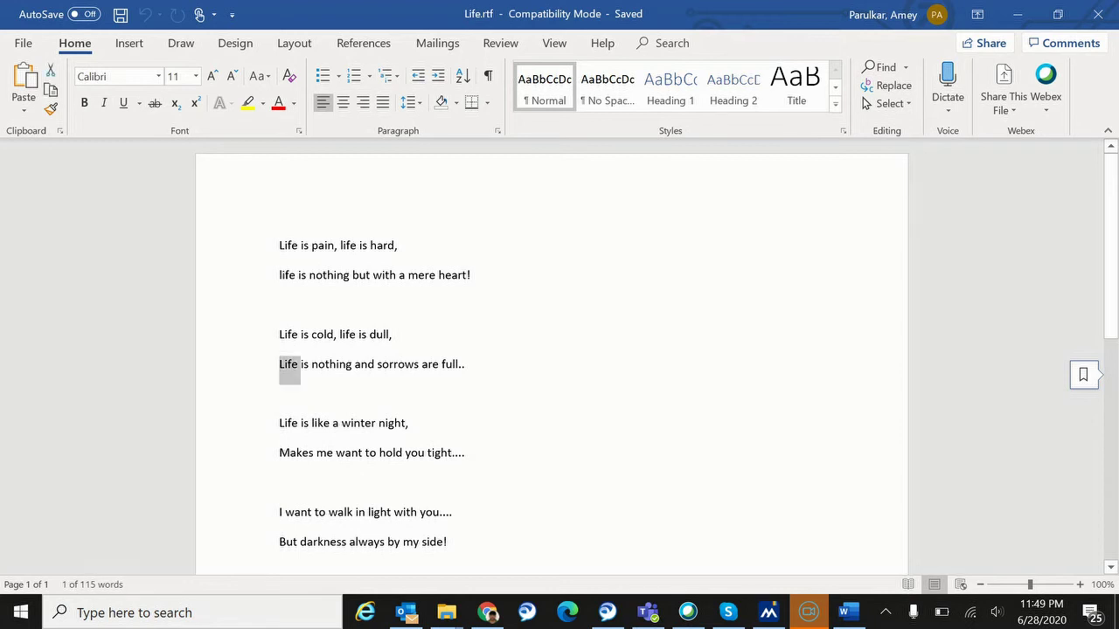
{"action": "key", "text": "ctrl+shift+Right"}
{"action": "key", "text": "ctrl+shift+Right"}
{"action": "key", "text": "ctrl+shift+Right"}
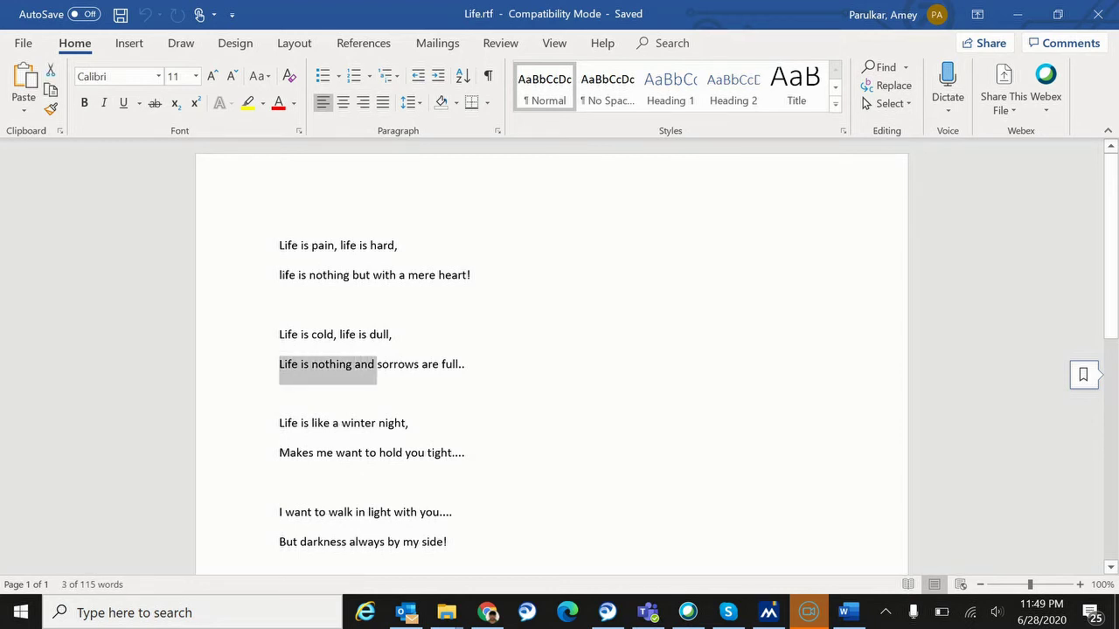
{"action": "key", "text": "ctrl+shift+Right"}
{"action": "key", "text": "ctrl+shift+Right"}
{"action": "key", "text": "ctrl+shift+Right"}
{"action": "key", "text": "ctrl+shift+Right"}
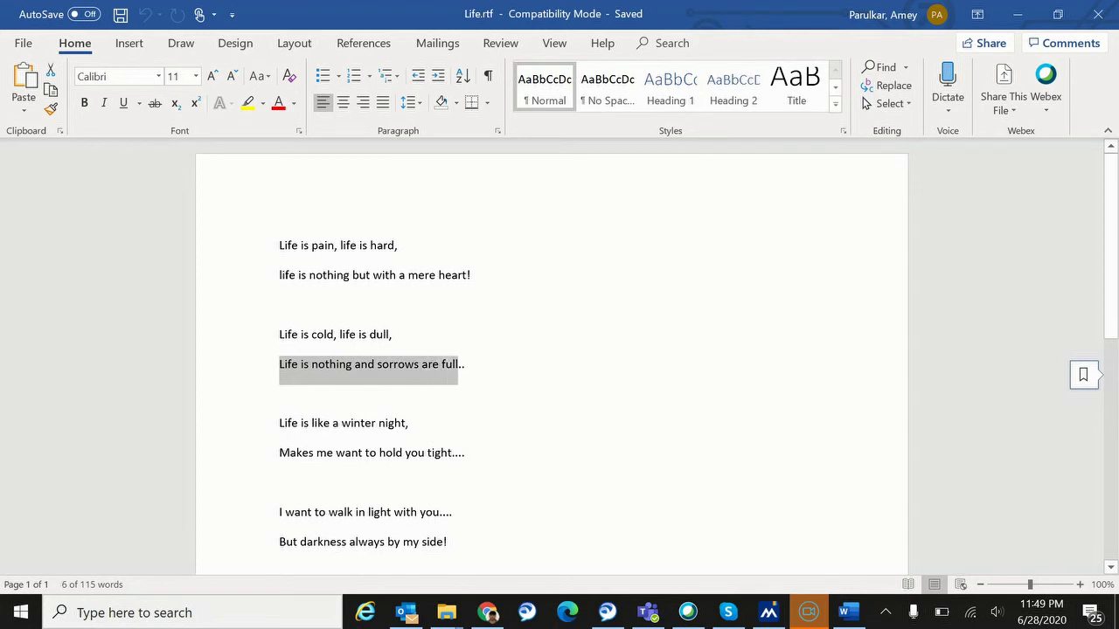
{"action": "key", "text": "ctrl+shift+Right"}
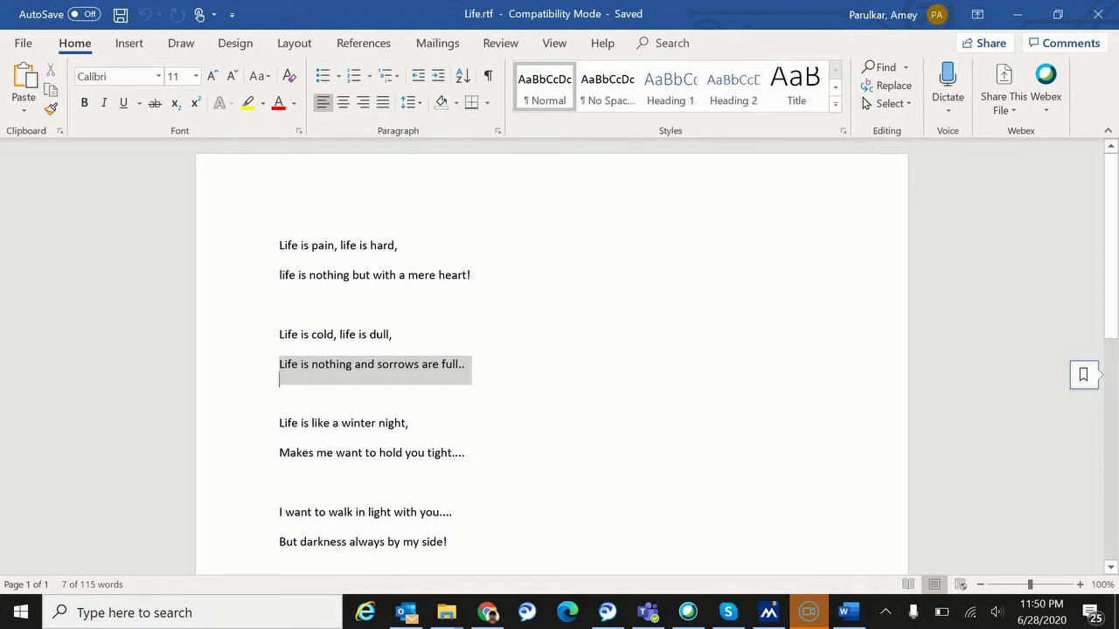
{"action": "key", "text": "Right"}
Select "are full.." backwards one character at a time from the end of the second stanza's last line.
{"action": "key", "text": "Down"}
{"action": "key", "text": "Up"}
{"action": "key", "text": "Up"}
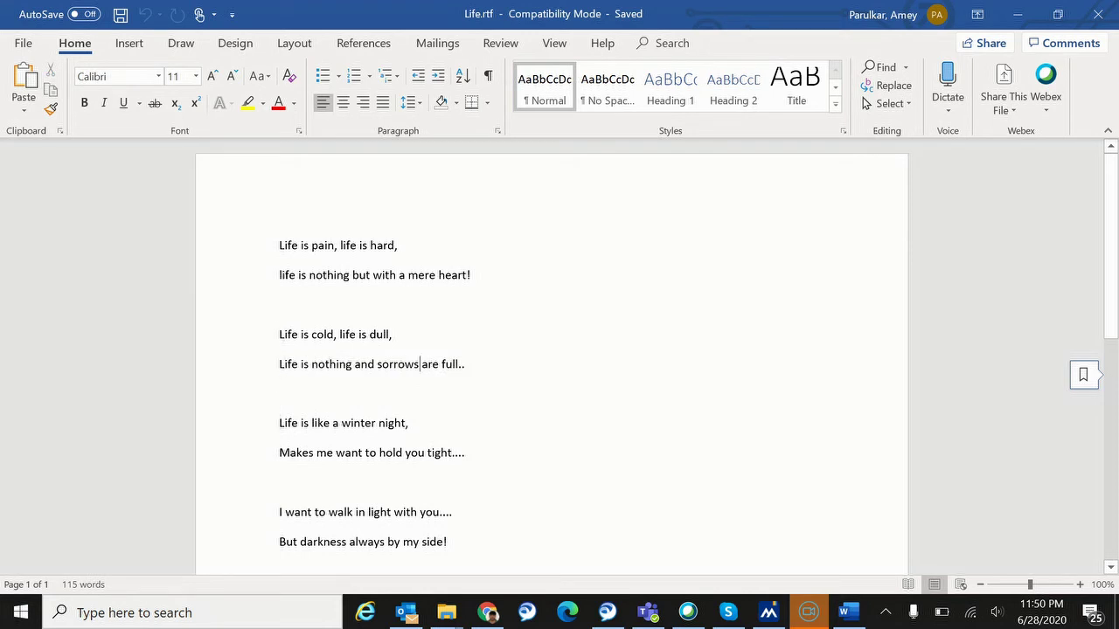
{"action": "left_click", "coordinate": [280, 394]}
{"action": "left_click", "coordinate": [464, 364]}
{"action": "key", "text": "shift+Left"}
{"action": "key", "text": "shift+Left"}
{"action": "key", "text": "shift+Left"}
{"action": "key", "text": "shift+Left"}
{"action": "key", "text": "shift+Left"}
{"action": "key", "text": "shift+Left"}
{"action": "key", "text": "shift+Left"}
{"action": "key", "text": "shift+Left"}
{"action": "key", "text": "shift+Left"}
{"action": "key", "text": "shift+Left"}
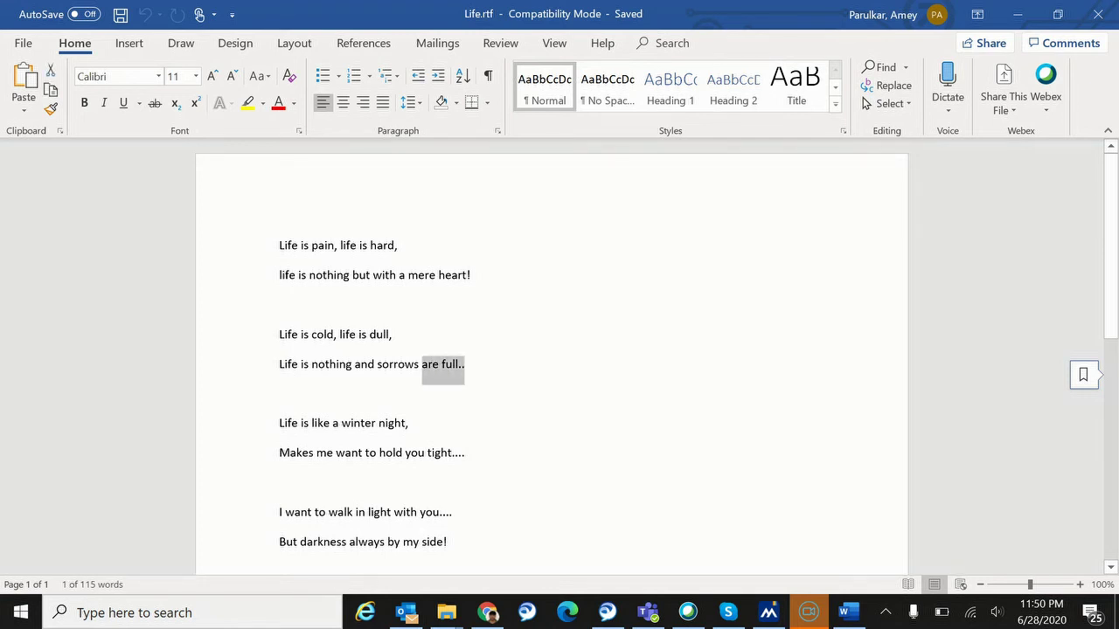
Extend the selection backwards word by word through the start of "Life is nothing and sorrows are full..", and clear it.
{"action": "key", "text": "ctrl+shift+Left"}
{"action": "key", "text": "ctrl+shift+Left"}
{"action": "key", "text": "ctrl+shift+Left"}
{"action": "key", "text": "ctrl+shift+Left"}
{"action": "key", "text": "ctrl+shift+Left"}
{"action": "key", "text": "ctrl+shift+Left"}
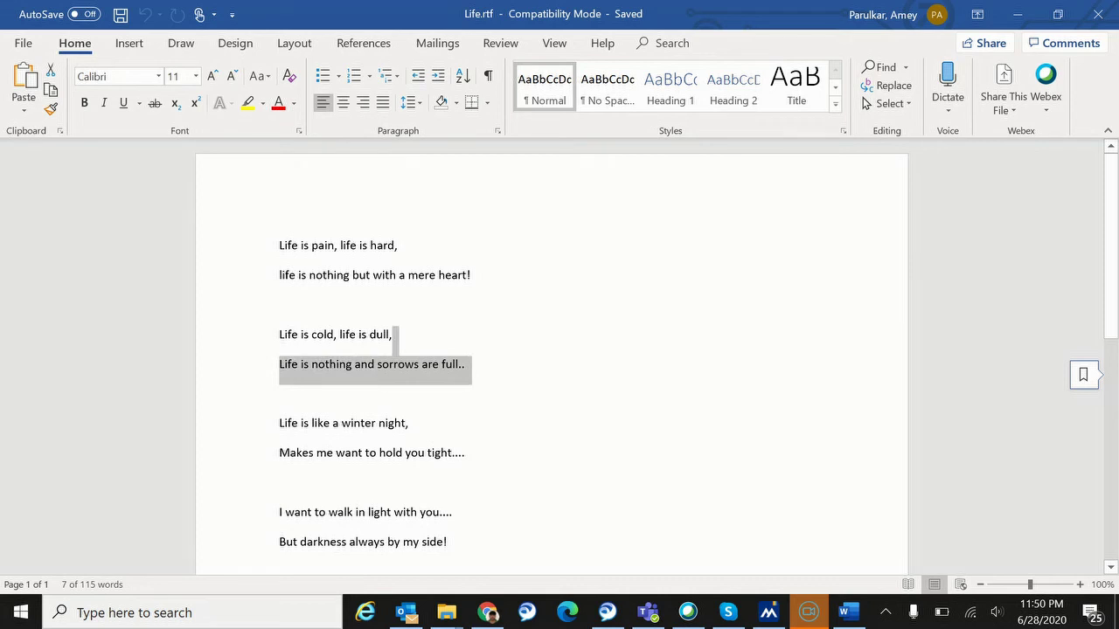
{"action": "key", "text": "Left"}
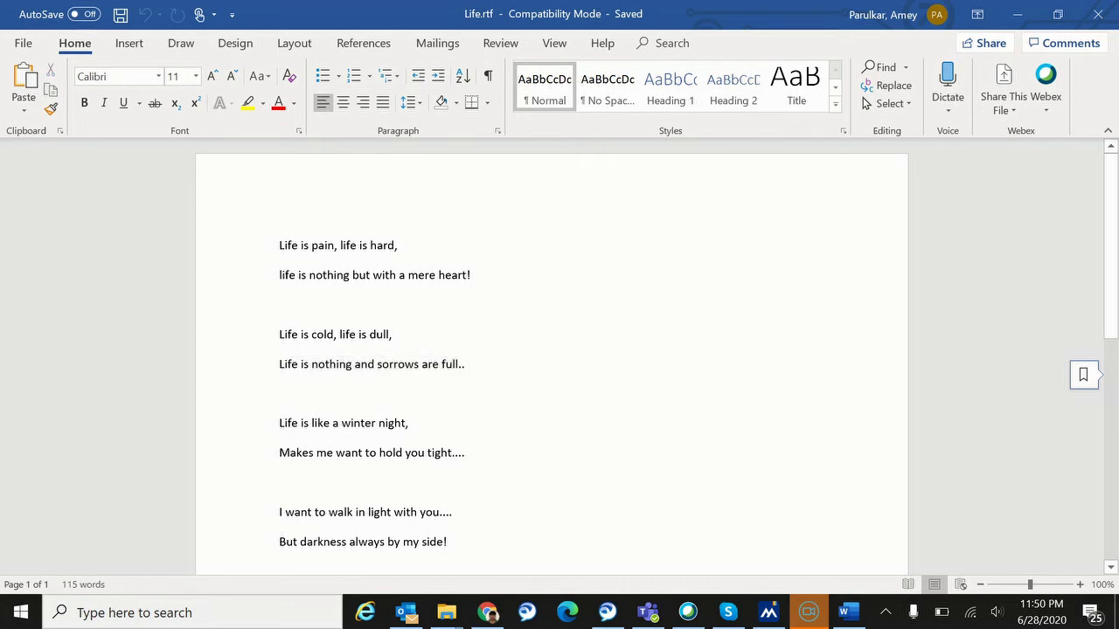